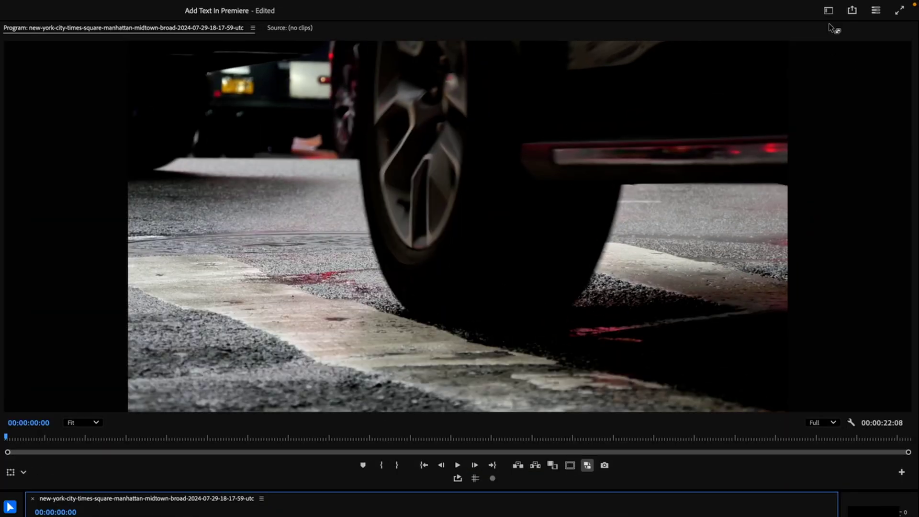
- Switch to the Editing workspace and activate the Type tool, making sure the tools are shown
left_click(861, 6)
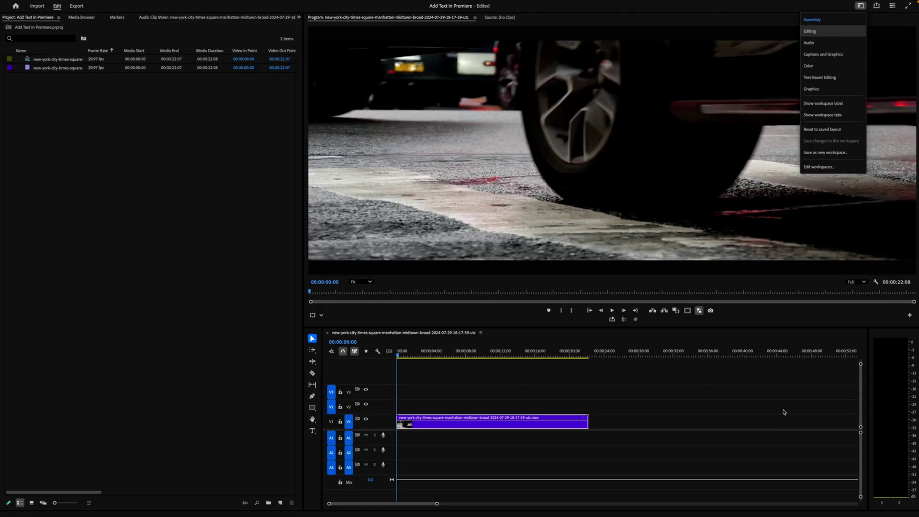
left_click(753, 48)
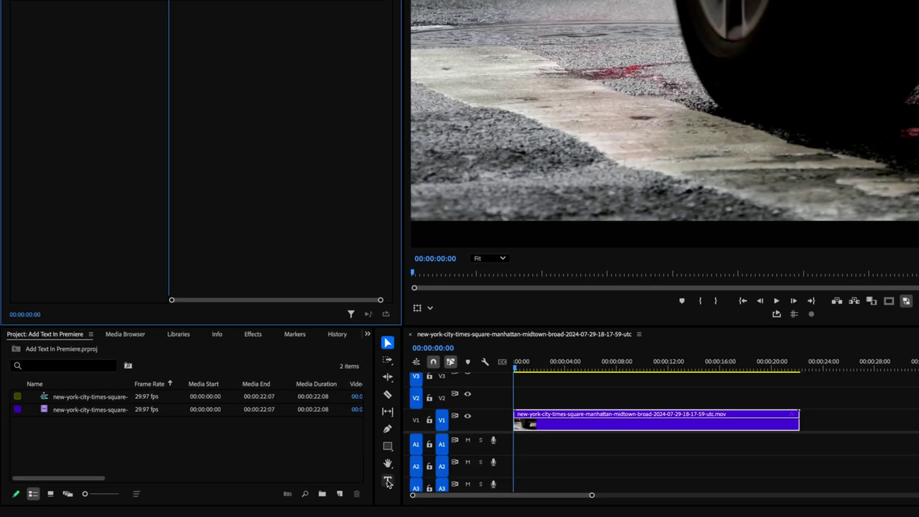
left_click(258, 494)
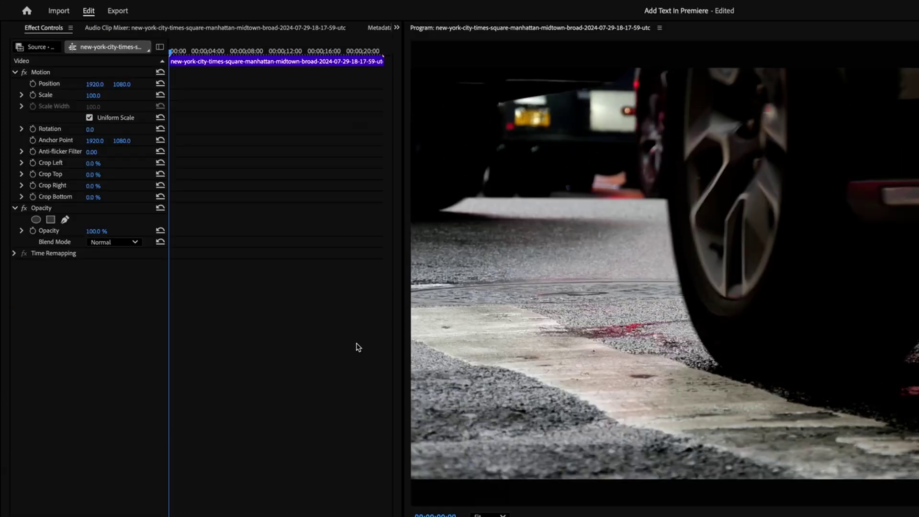
left_click(350, 6)
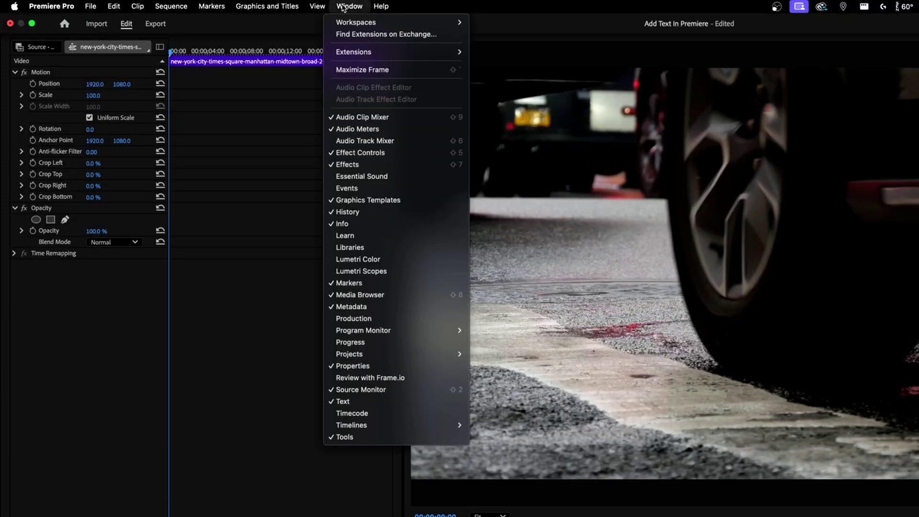
left_click(365, 453)
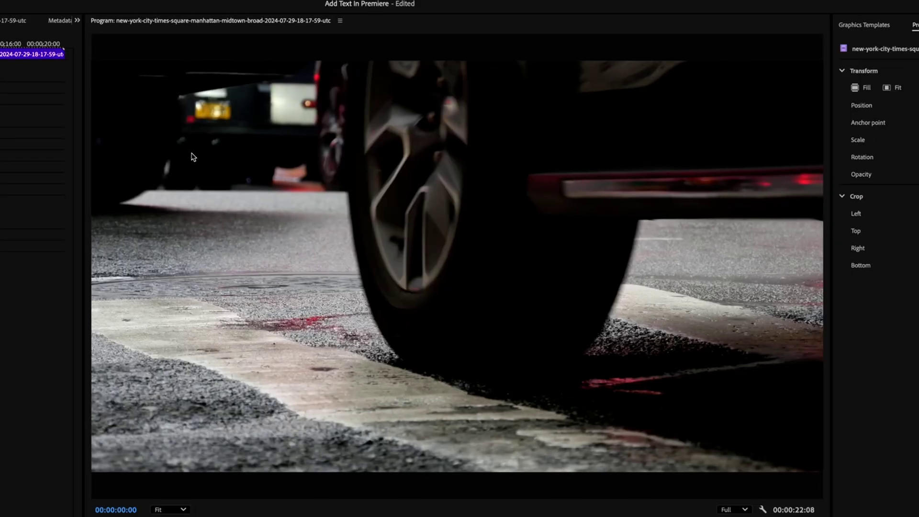
- Draw a paragraph text box over most of the video frame and enter "yeah", "the" and "text!" on three separate lines
left_click(730, 303)
key("super+z")
left_click_drag(165, 115, 799, 452)
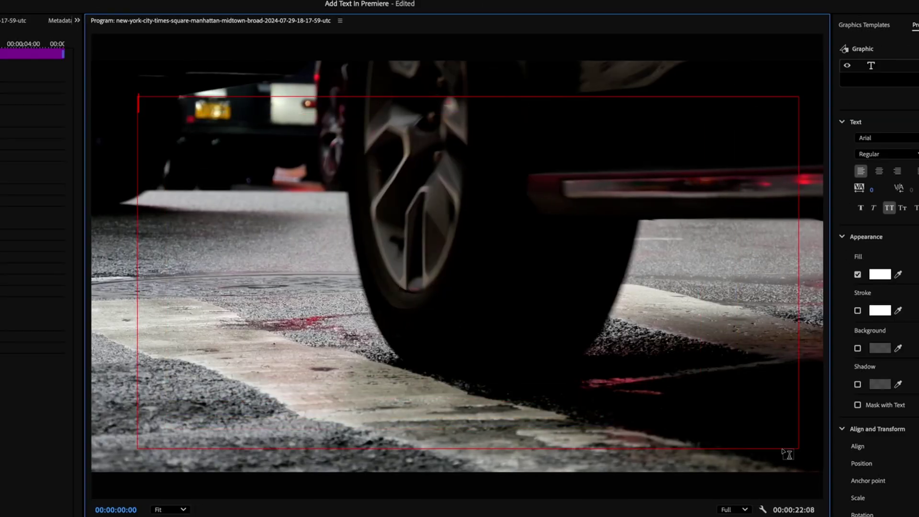
type("yeah")
key("Return")
type("the")
key("Return")
type("text!")
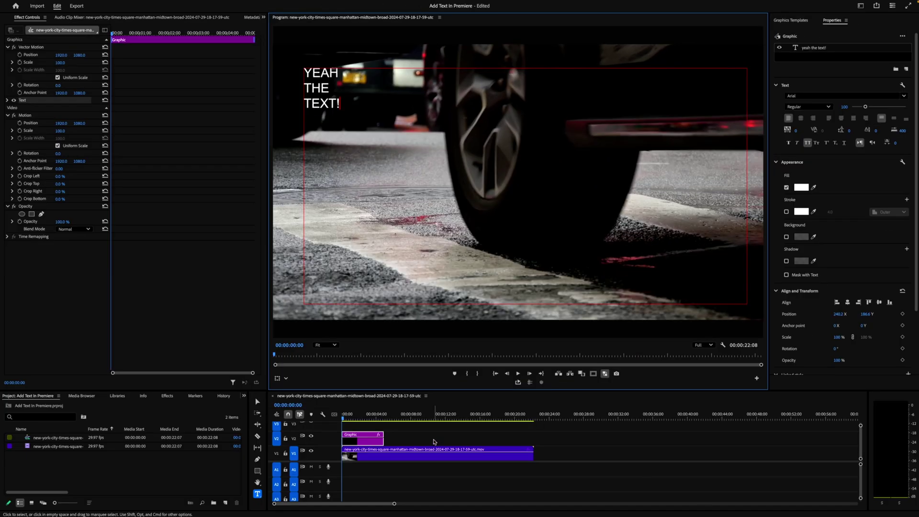
- Extend the text clip on track V2 so it spans the full length of the video clip below it
left_click(435, 443)
key("v")
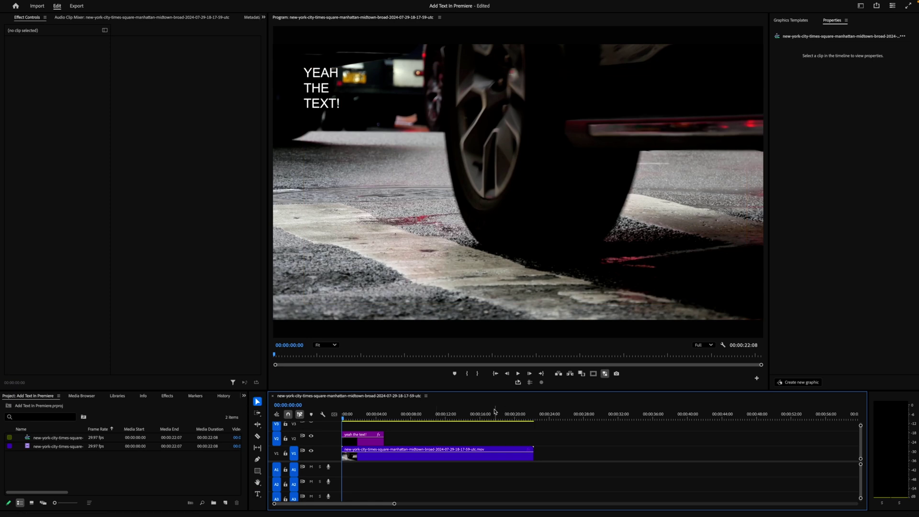
left_click(368, 442)
mouse_move(368, 444)
left_mouse_down()
mouse_move(411, 444)
mouse_move(373, 442)
left_mouse_up()
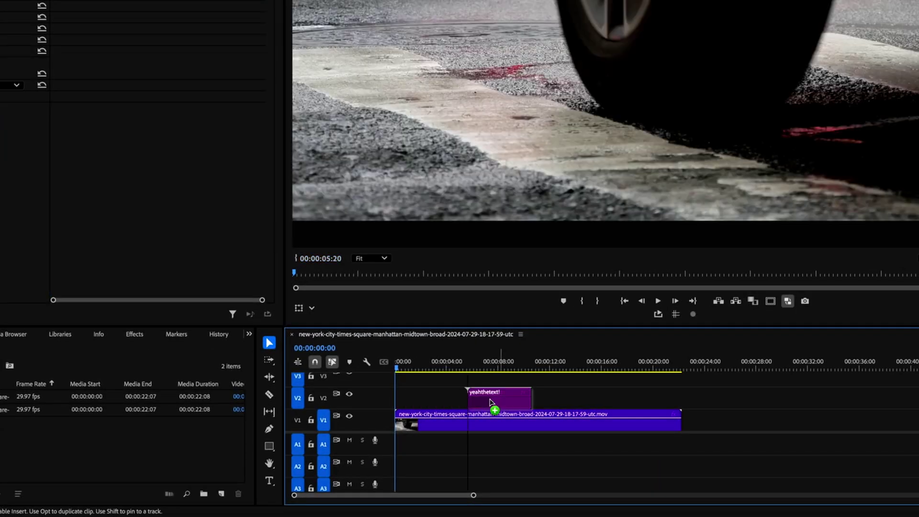
left_click_drag(479, 400, 599, 399)
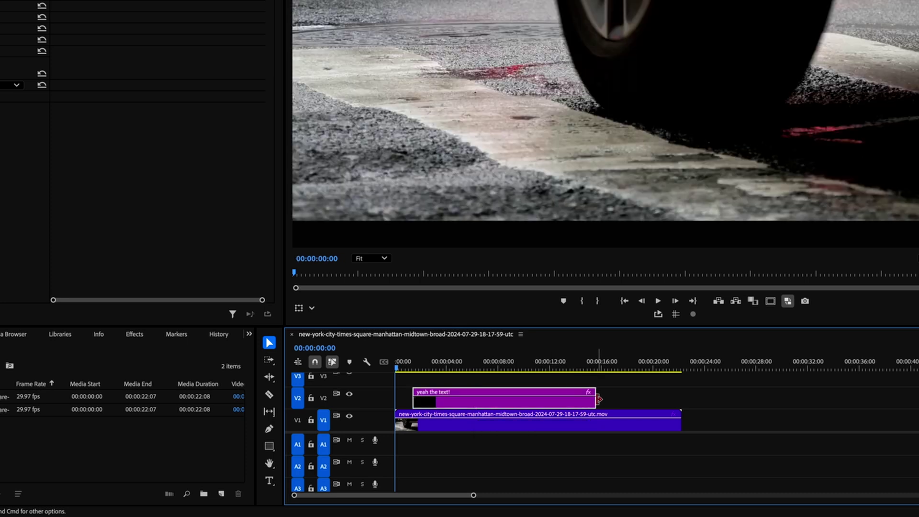
mouse_move(417, 403)
left_mouse_down()
mouse_move(502, 406)
mouse_move(421, 406)
left_mouse_up()
left_click_drag(490, 401, 682, 404)
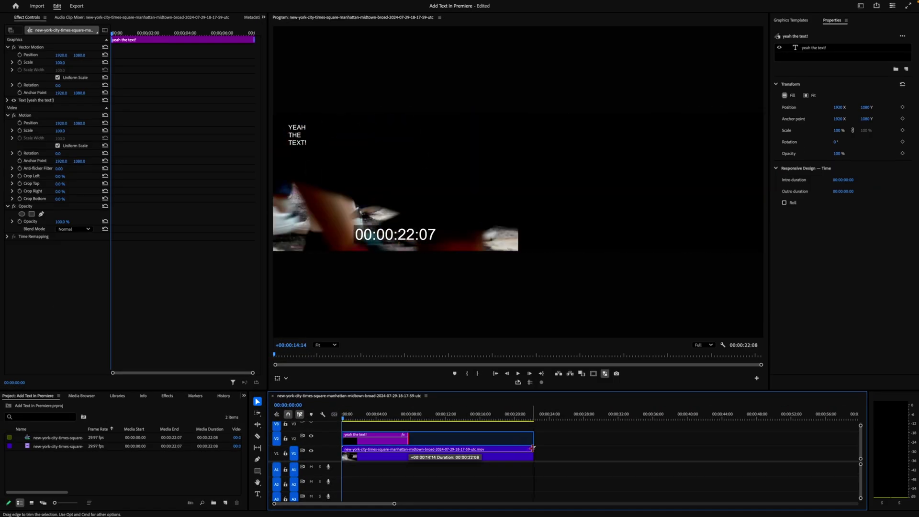
left_click(506, 443)
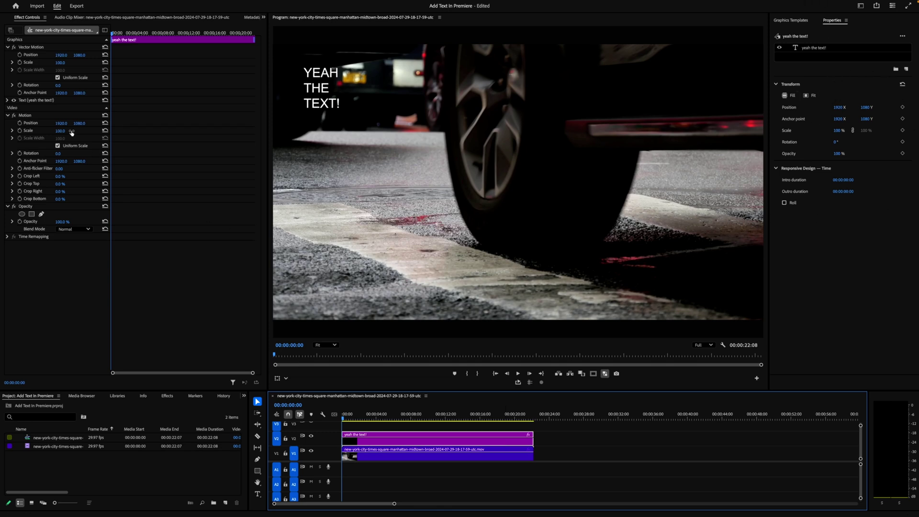
- Set the text to the Slightly Marker font at size 400, centre-aligned, with leading of -60
left_click(6, 100)
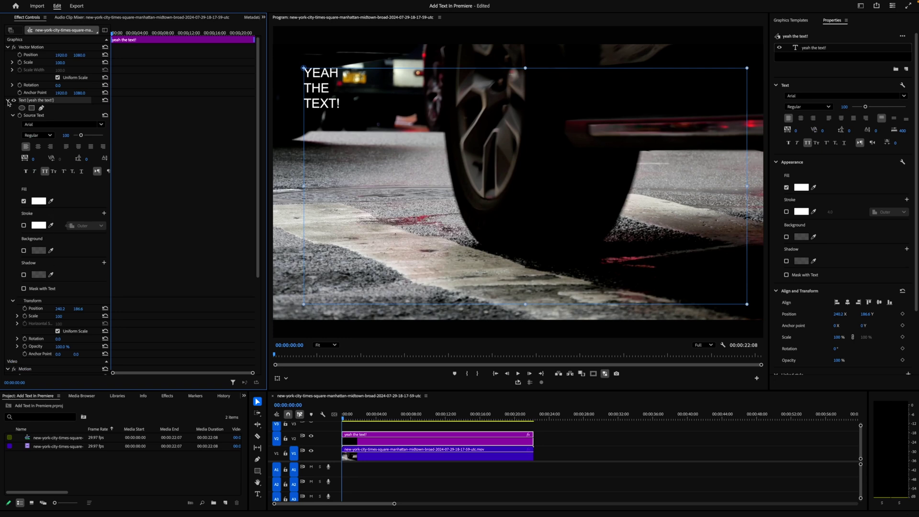
left_click(7, 100)
scroll(866, 203, "down", 3)
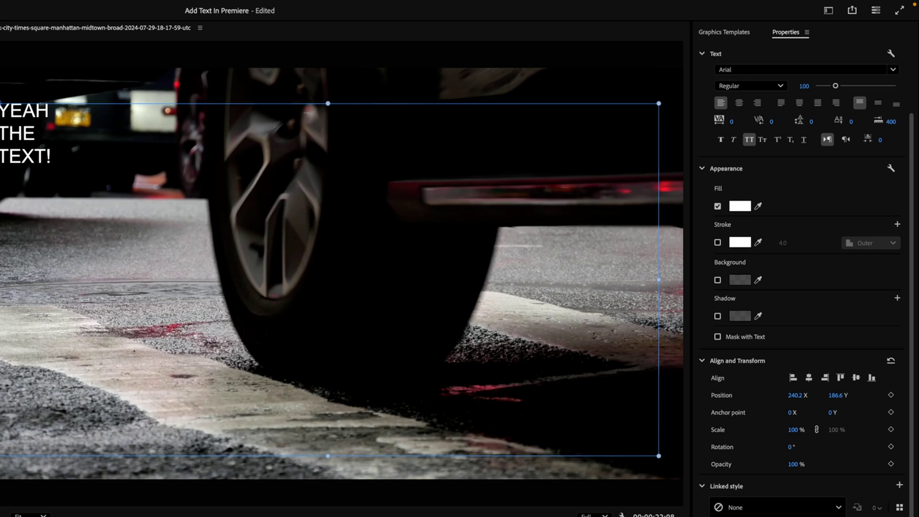
scroll(759, 307, "up", 3)
left_click(759, 77)
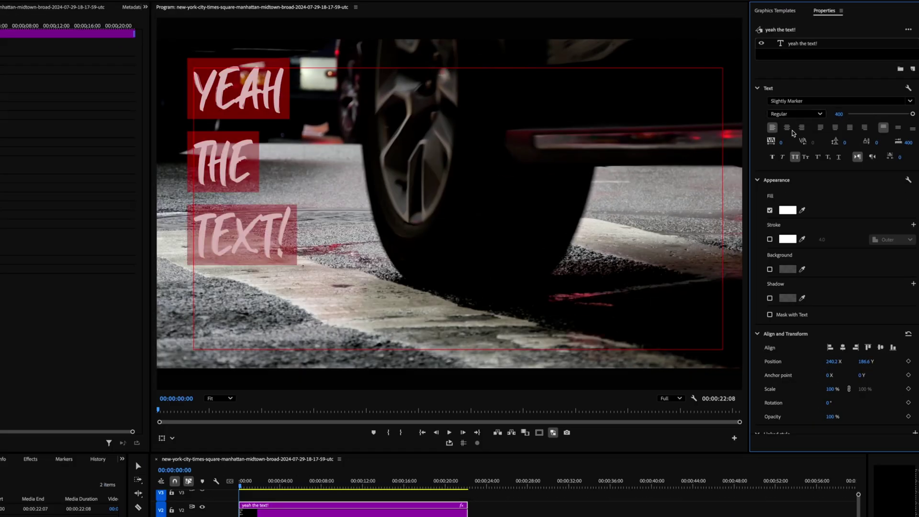
left_click(787, 127)
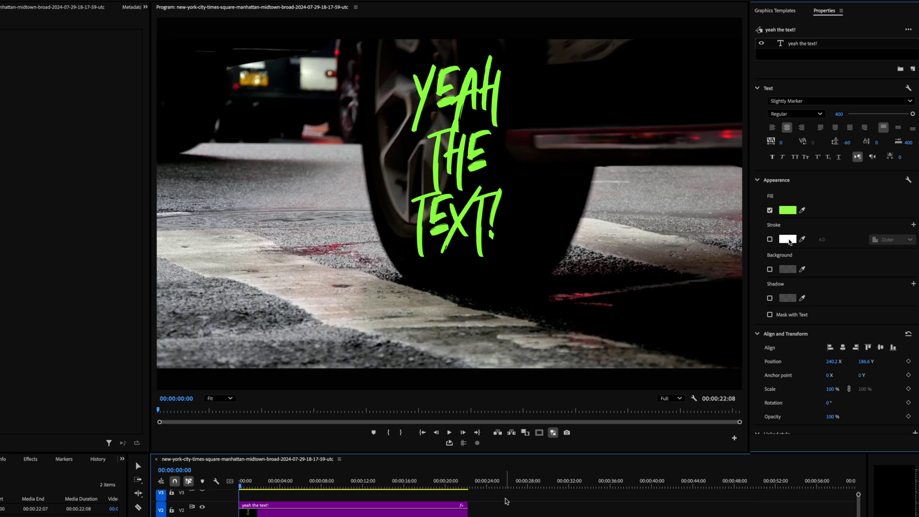
- Make the text plain white without a shadow and centre it horizontally and vertically in the frame
left_click(770, 298)
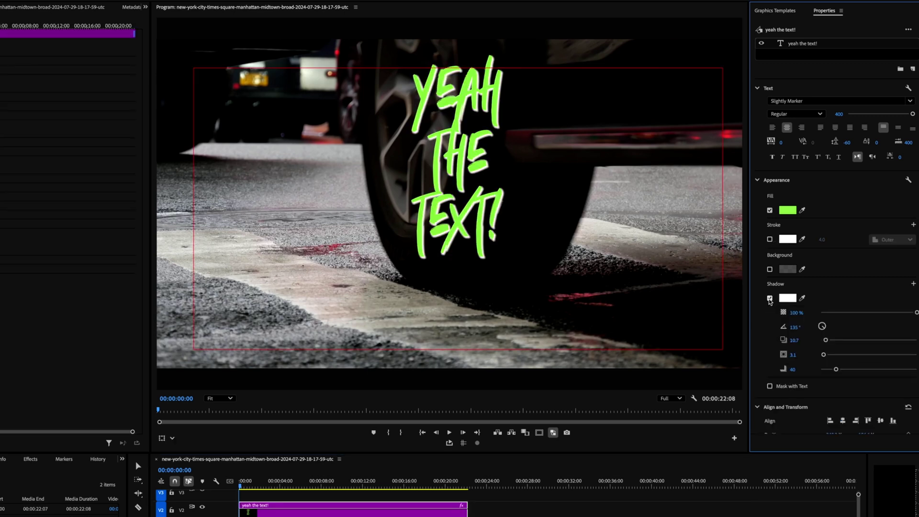
left_click(770, 299)
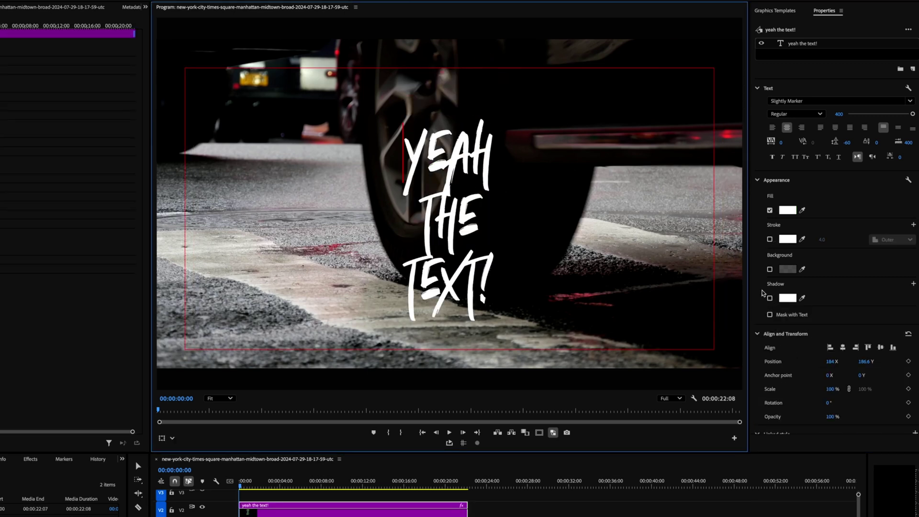
left_click(843, 348)
left_click(880, 347)
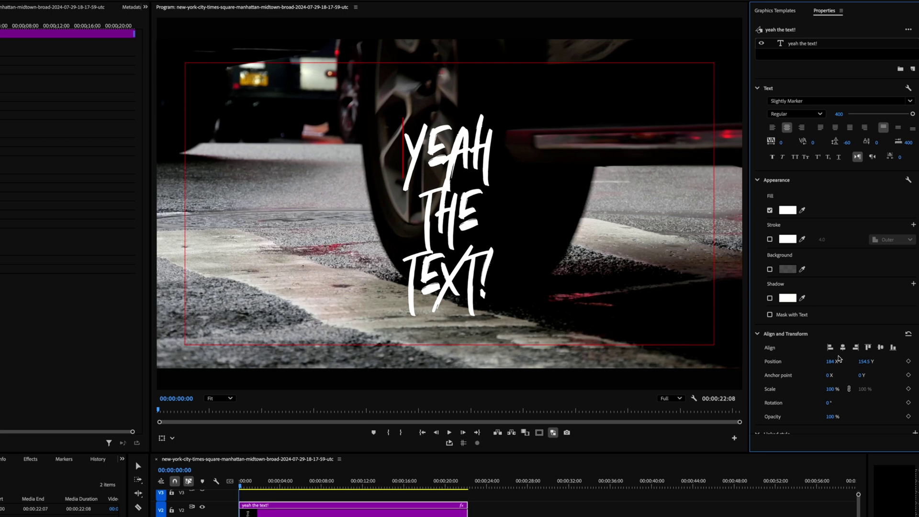
left_click(574, 495)
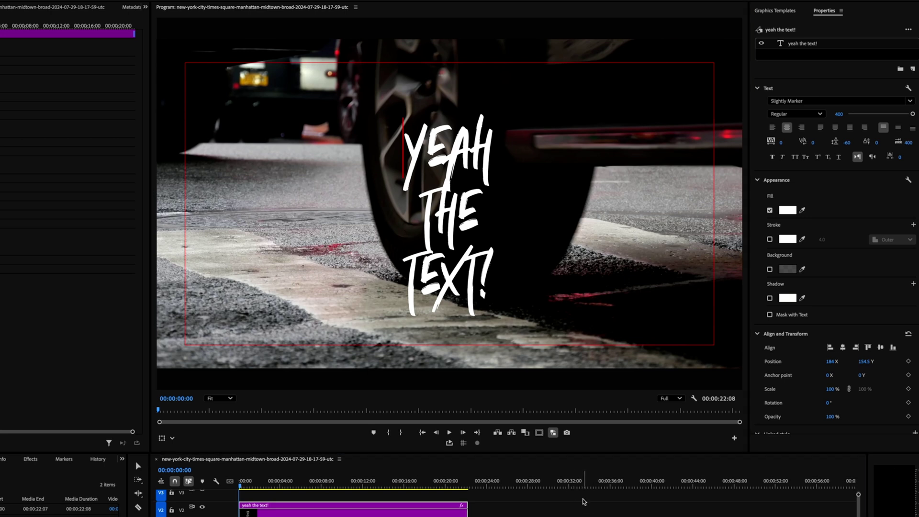
left_click(569, 516)
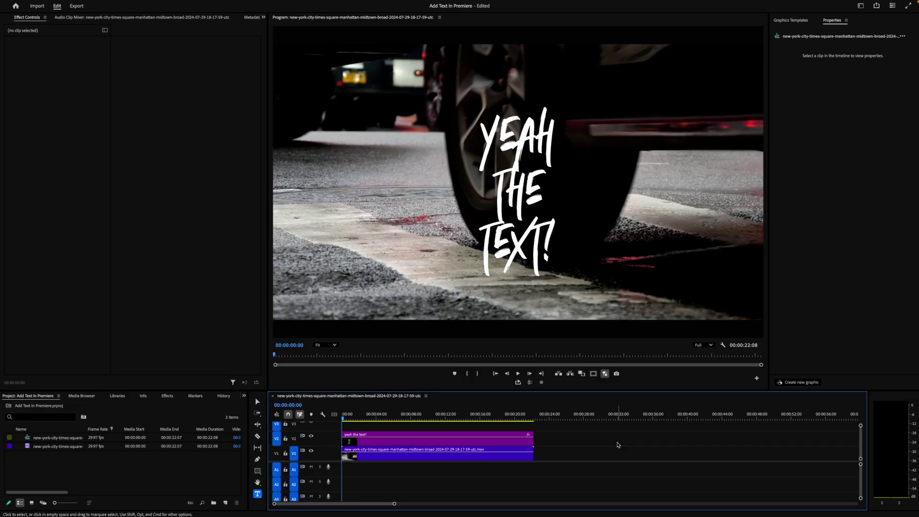
- Add starting keyframes to the text clip's Motion at 00:00:00:00, with vertical Position at 1519 and Crop Bottom at 81%
left_click(459, 436)
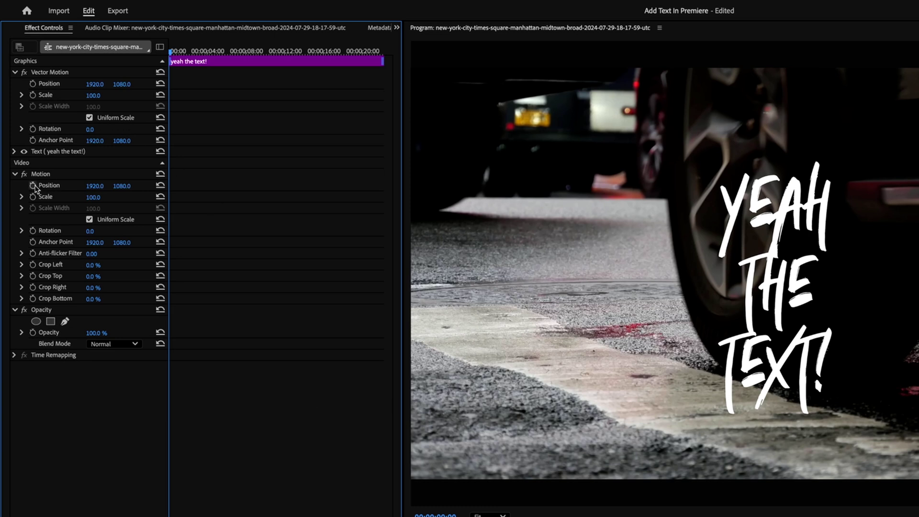
left_click(33, 186)
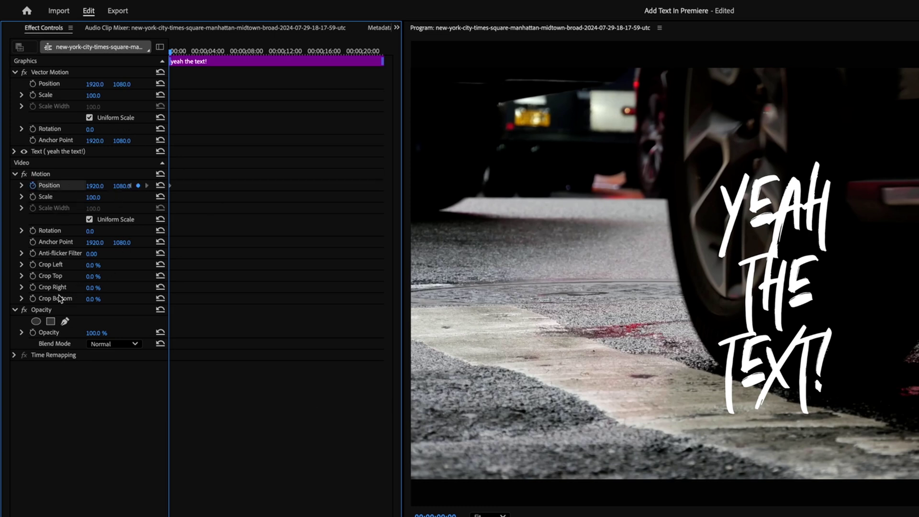
left_click(33, 299)
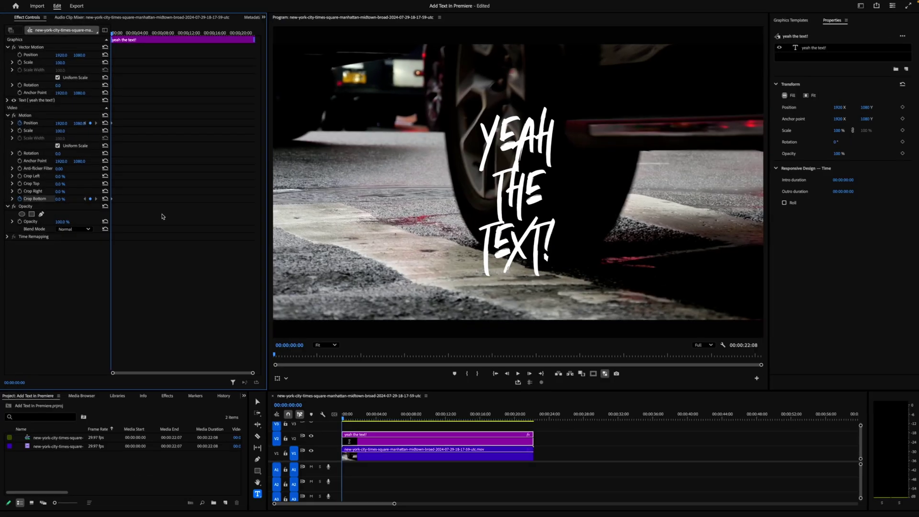
left_click_drag(348, 415, 418, 409)
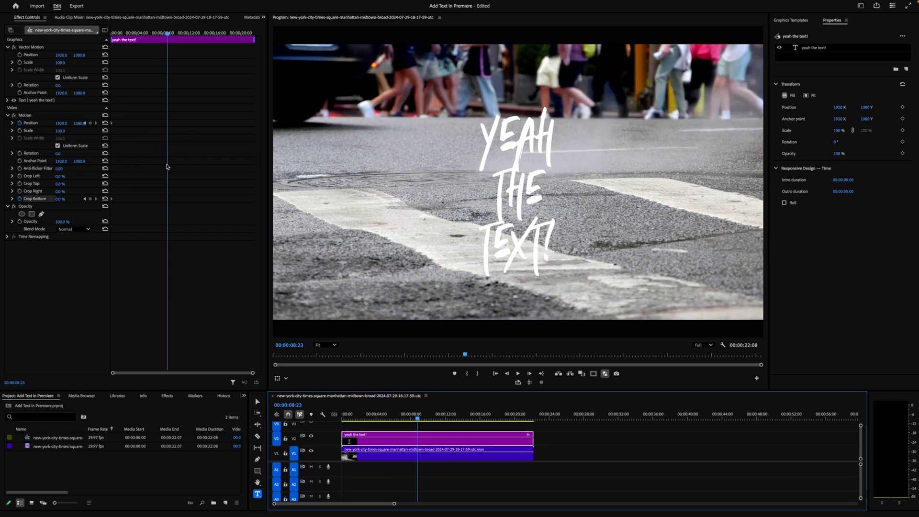
left_click_drag(418, 415, 340, 415)
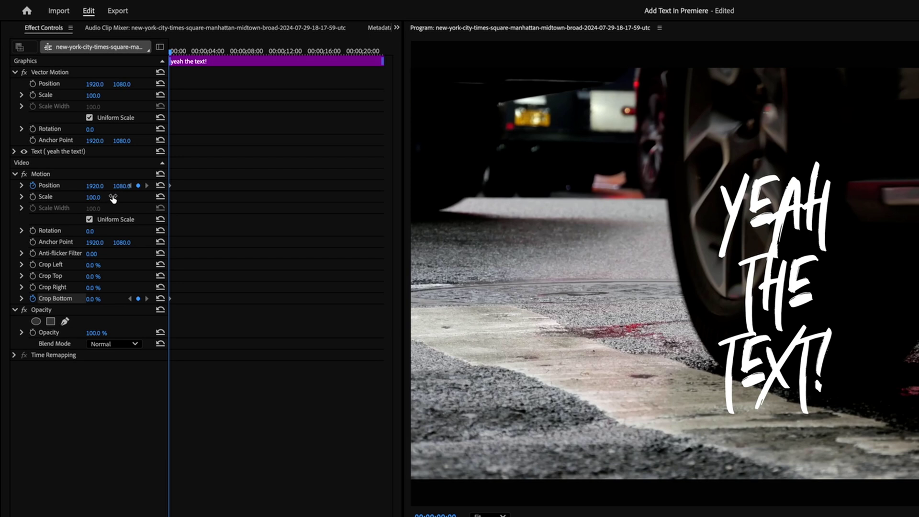
left_click_drag(121, 185, 330, 186)
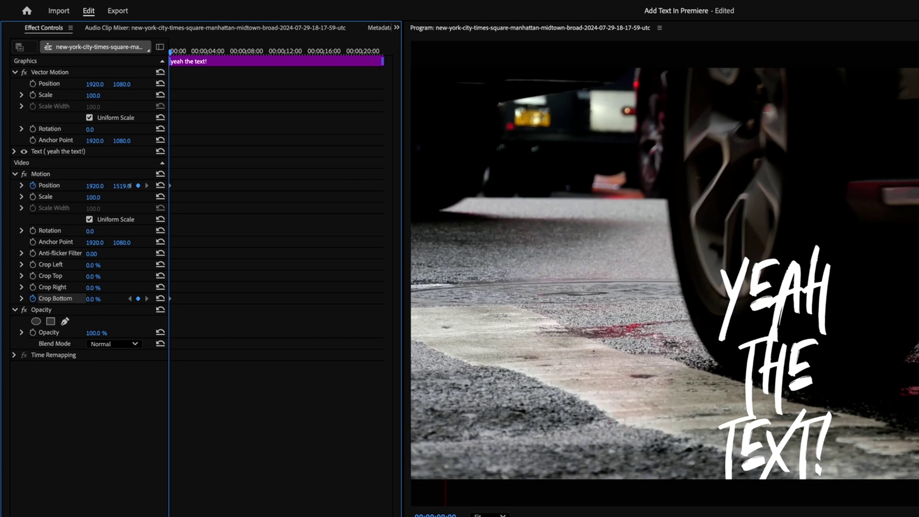
left_click_drag(93, 299, 130, 298)
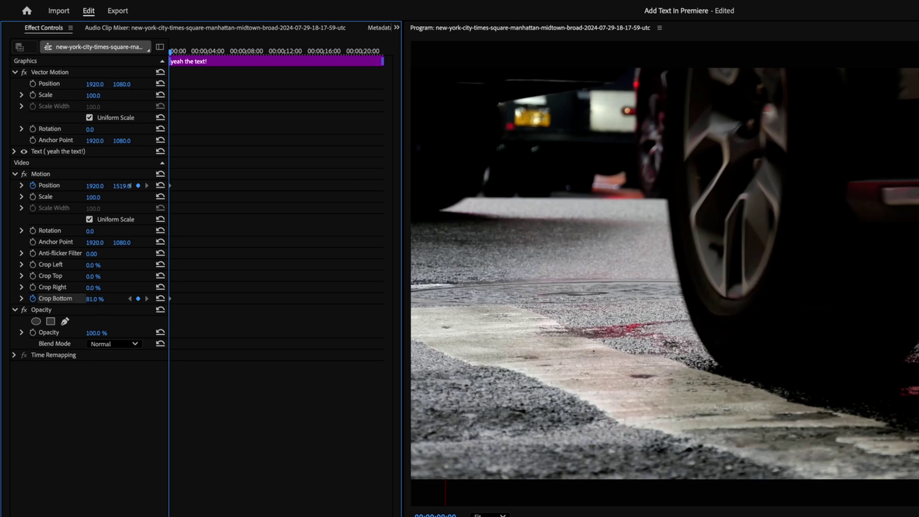
- Add ending keyframes at 00:00:01:28 with vertical Position at 937 and Crop Bottom at 0%, and play back the text reveal
key("space")
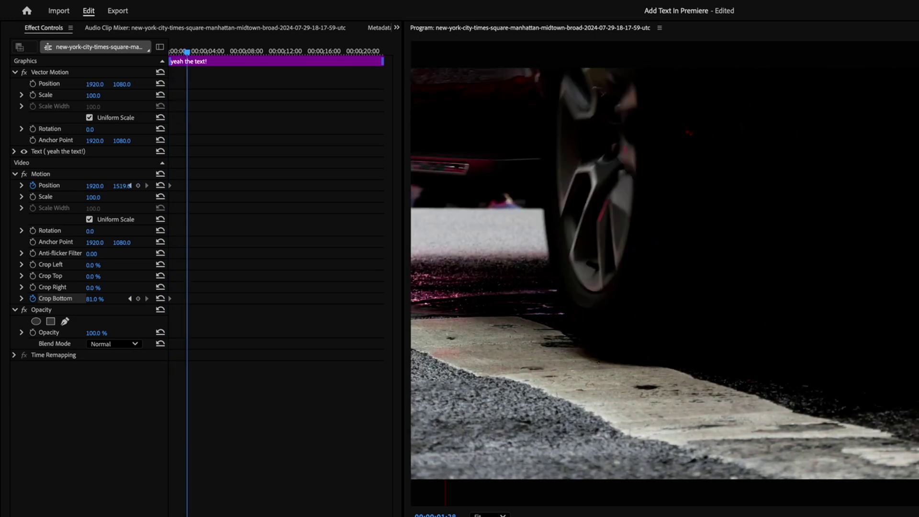
left_click_drag(94, 300, 55, 300)
left_click_drag(117, 191, 132, 192)
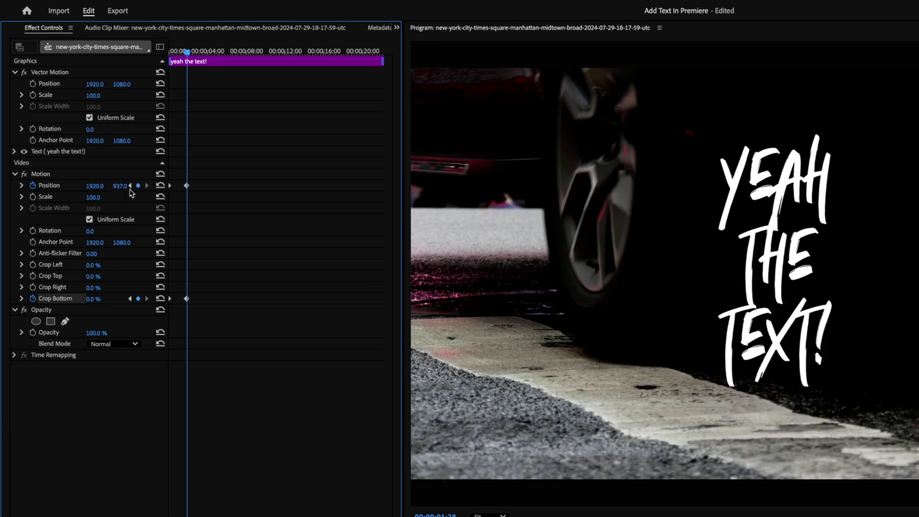
left_click_drag(254, 139, 120, 342)
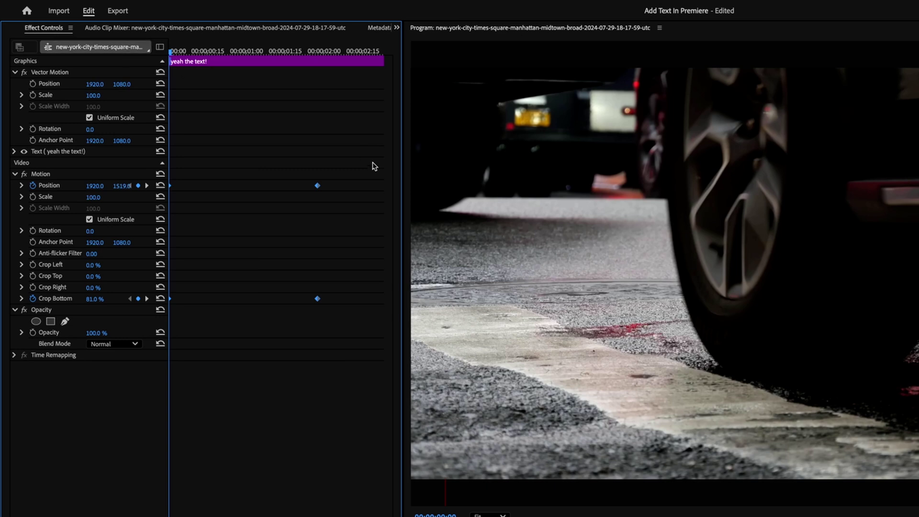
key("space")
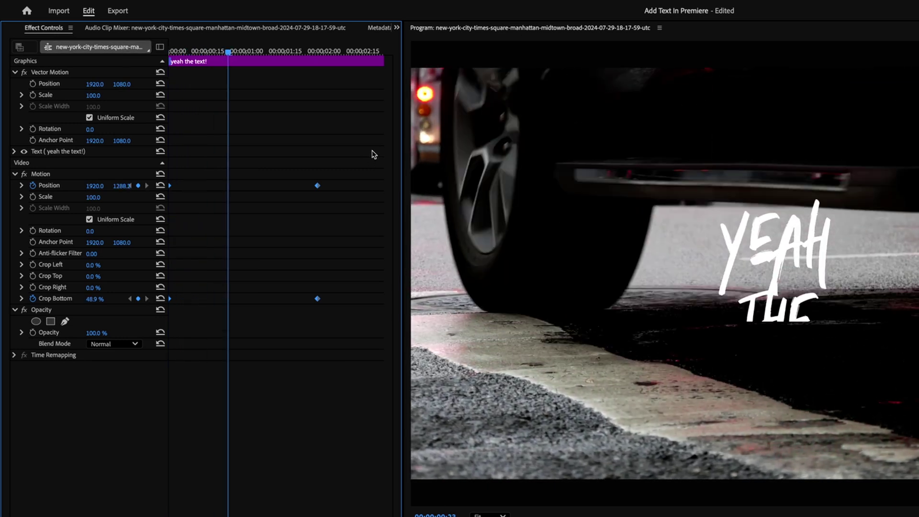
key("space")
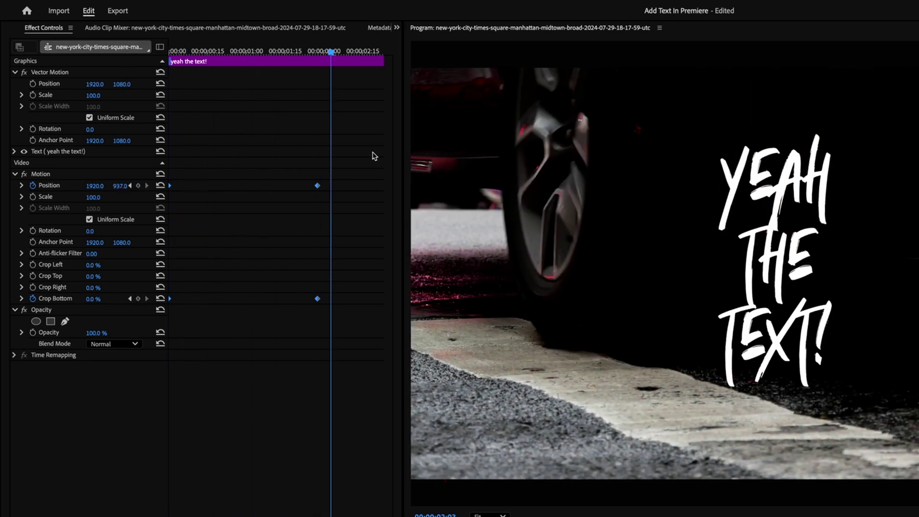
- Apply Ease In and Ease Out to the Position and Crop Bottom keyframes, move them closer together, and preview the smoothed reveal
left_click(320, 213)
left_click_drag(338, 152, 147, 396)
right_click(319, 189)
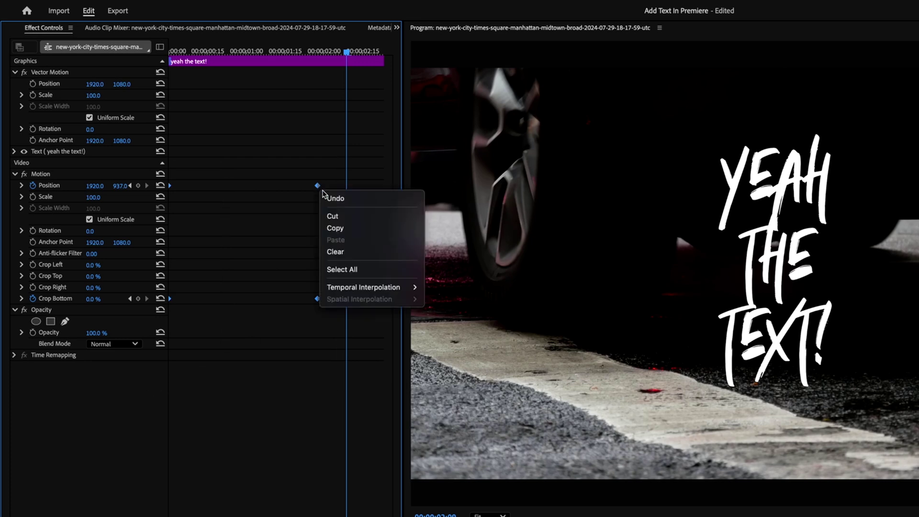
mouse_move(359, 287)
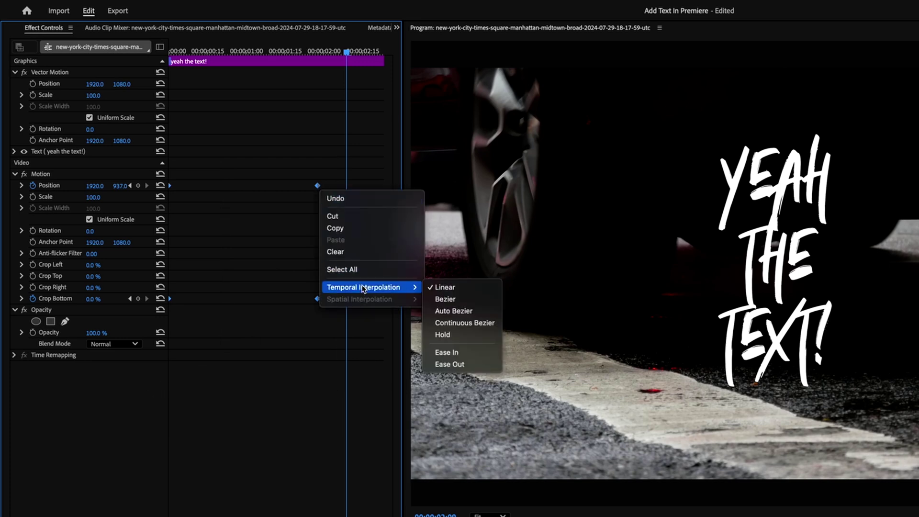
left_click(475, 352)
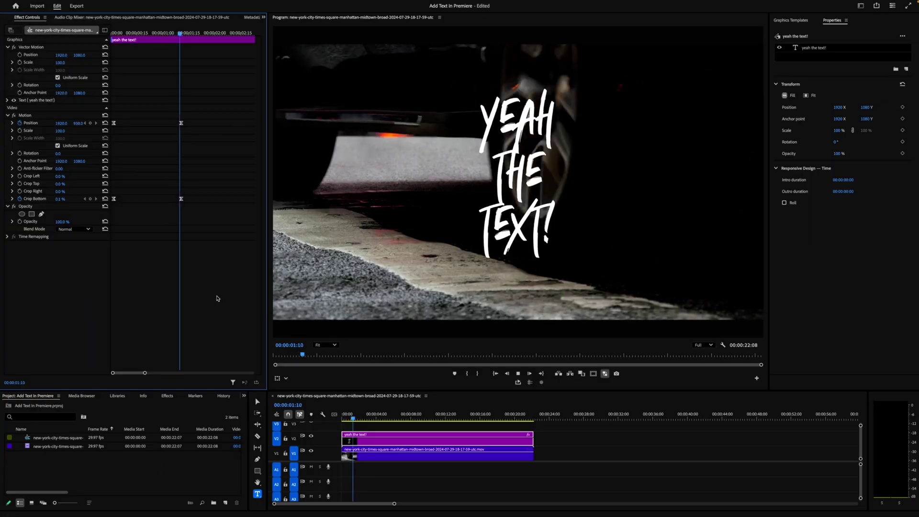
key("space")
key("space")
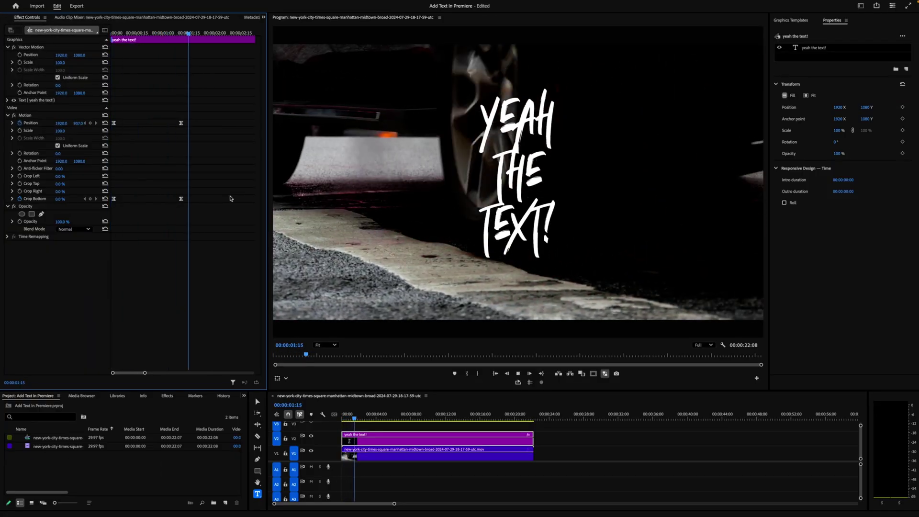
- Stop playback, expand the Position and Crop Bottom graphs, and reshape the Position velocity curve into a sharp peak early in the move
key("space")
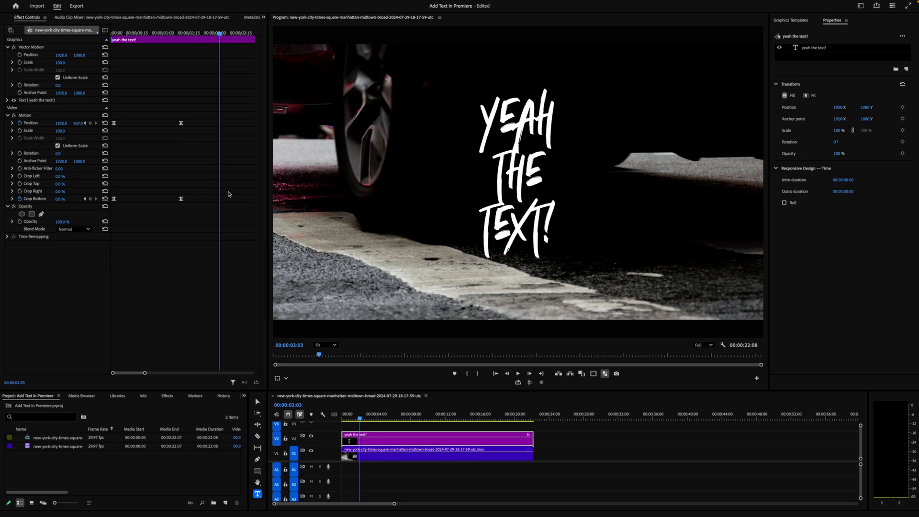
left_click(12, 123)
left_click(13, 218)
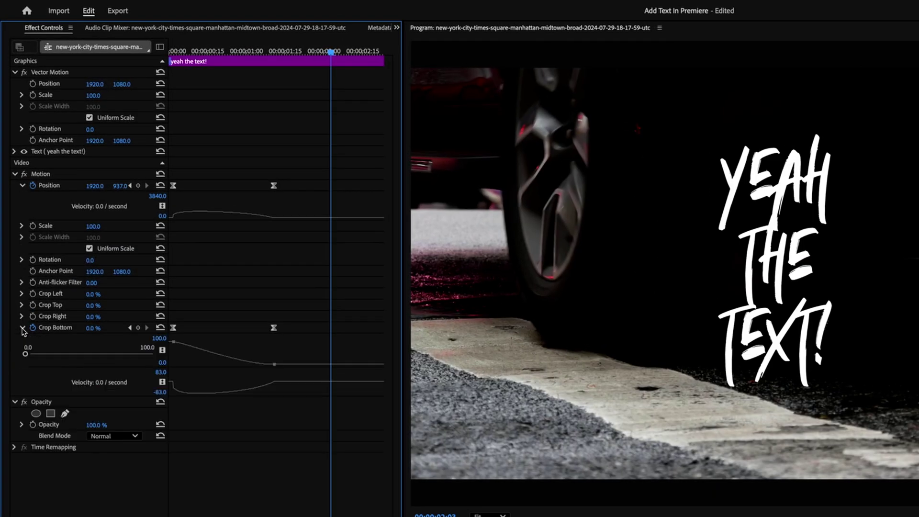
left_click(274, 185)
left_click_drag(257, 219, 205, 226)
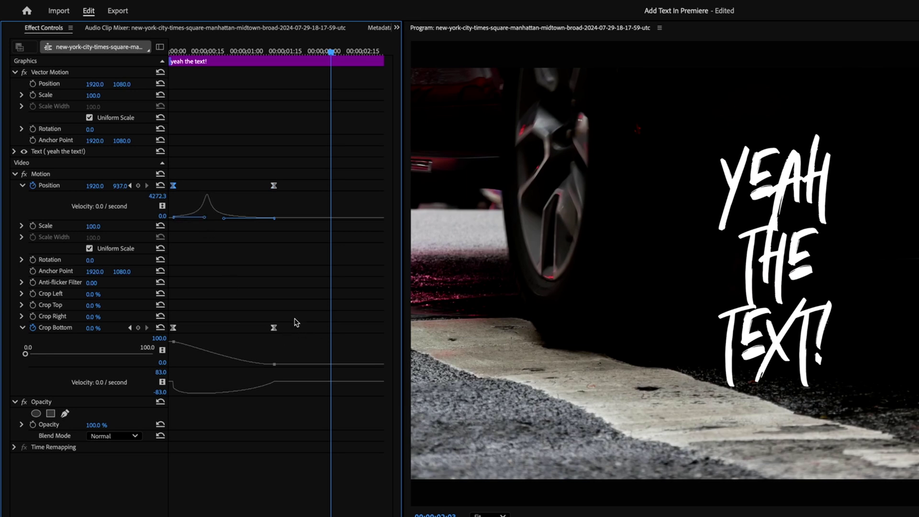
- Reshape the Crop Bottom velocity curve to match Position's early peak, and preview the reveal from the clip's start
left_click(273, 327)
left_click_drag(259, 381, 198, 382)
left_click_drag(247, 52, 60, 50)
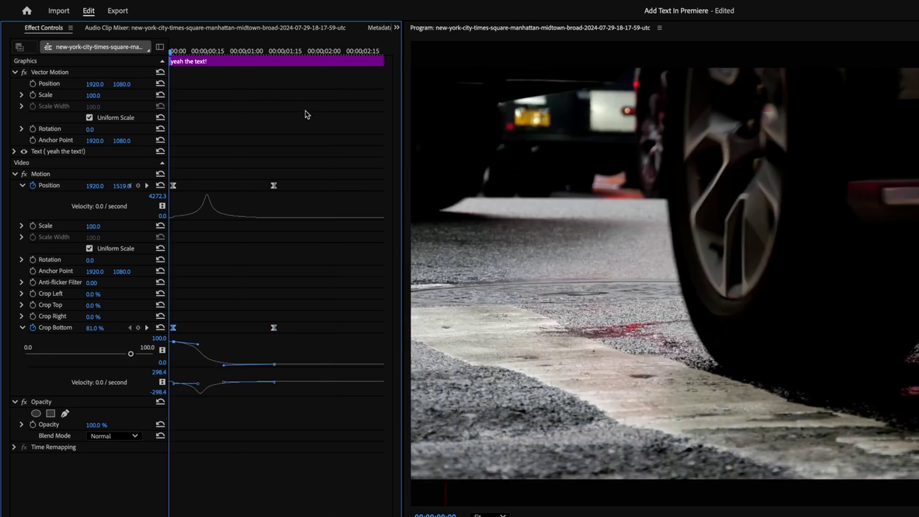
key("space")
- Replay the opening of the sequence several times to examine the timing of the eased text reveal
key("space")
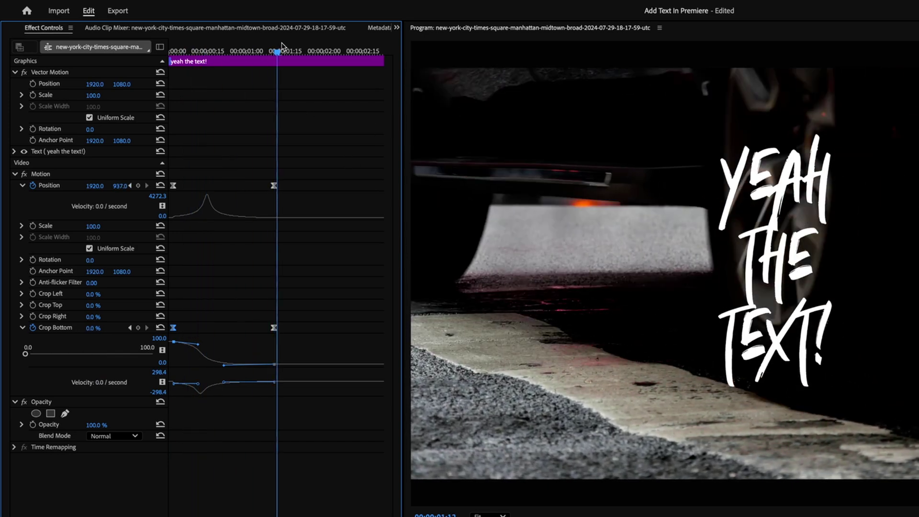
left_click_drag(280, 49, 110, 54)
key("space")
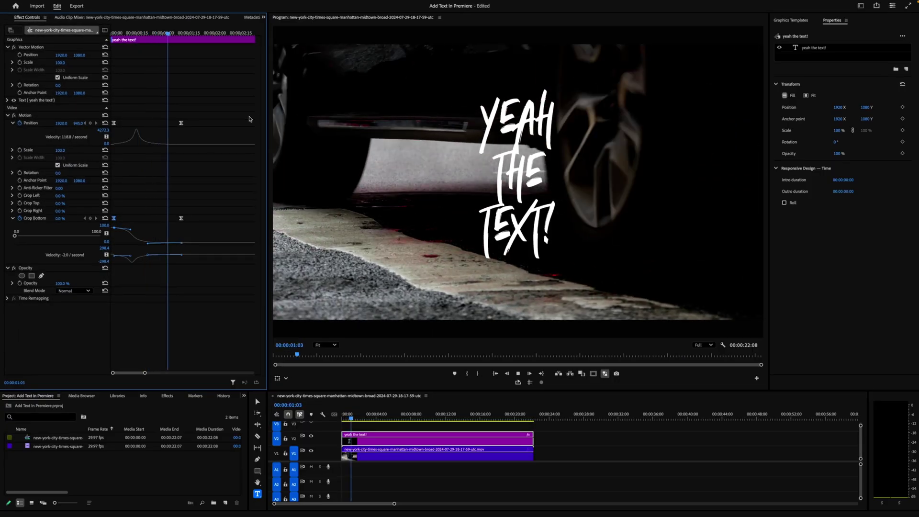
key("space")
key("Home")
key("space")
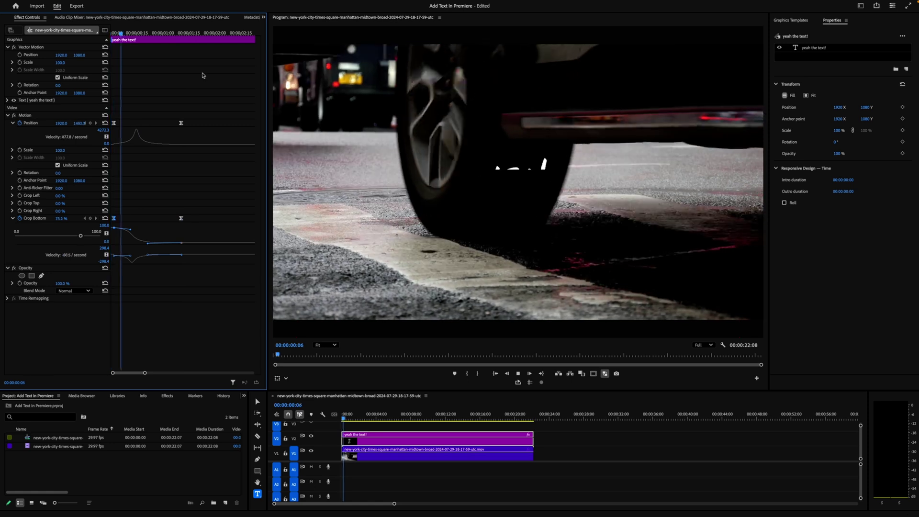
key("space")
key("Home")
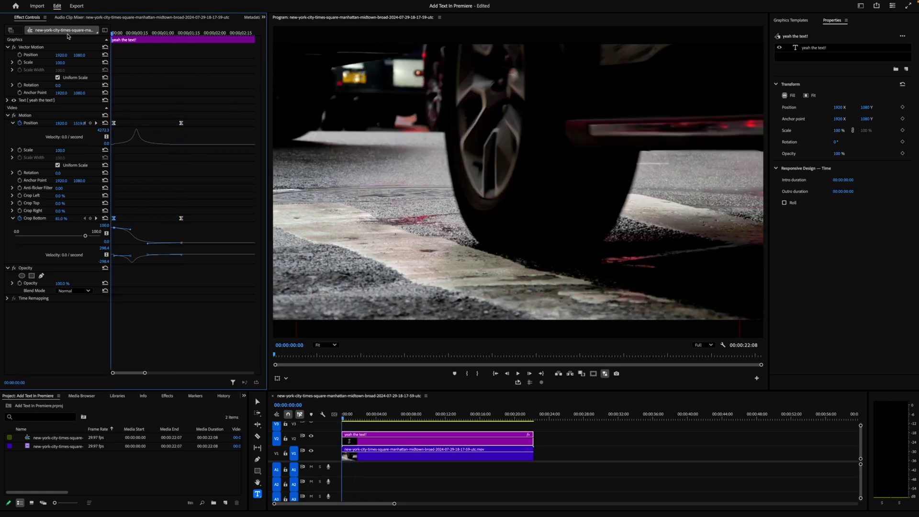
key("space")
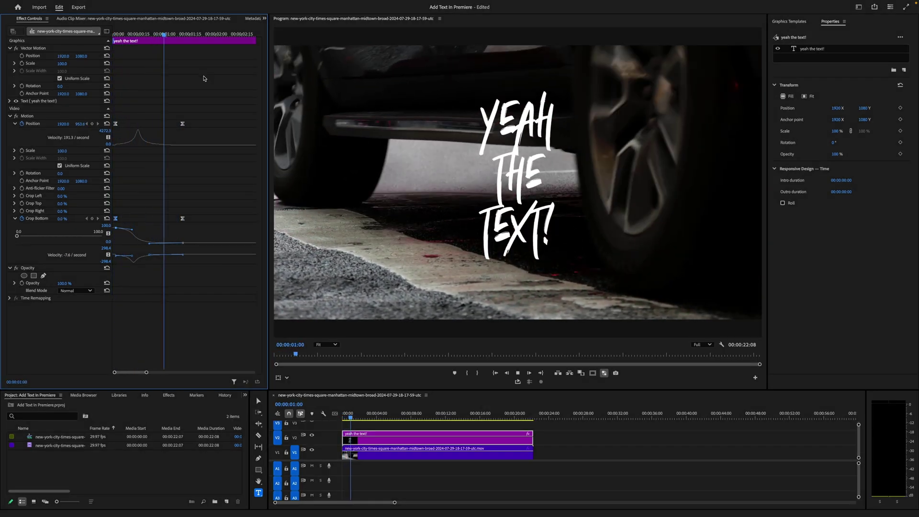
left_click(185, 35)
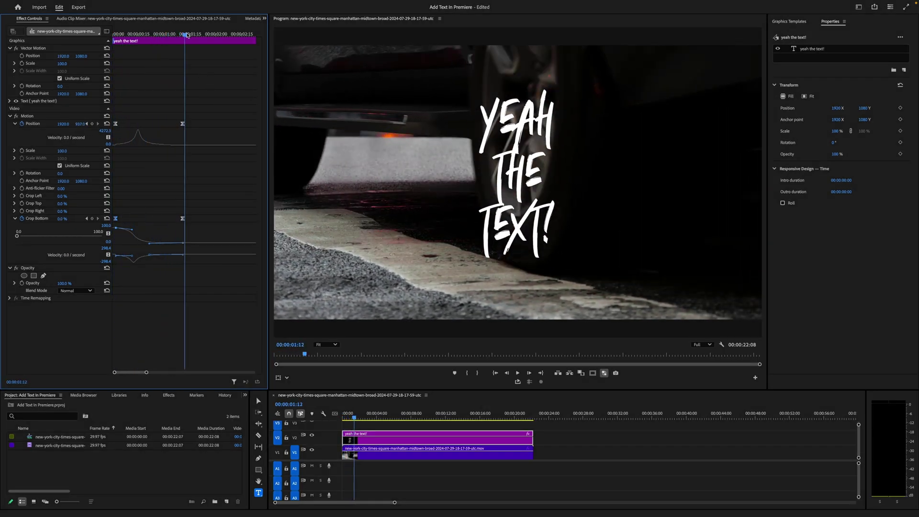
key("Home")
key("space")
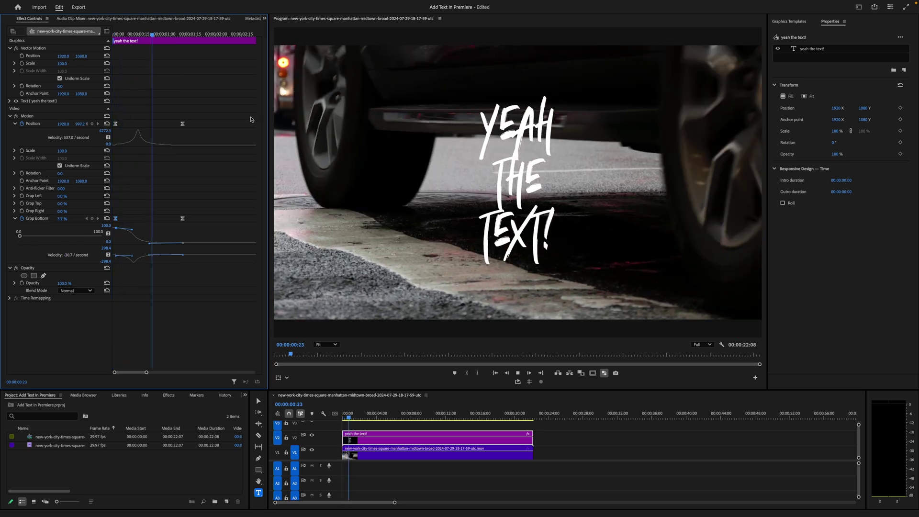
key("space")
key("Home")
key("space")
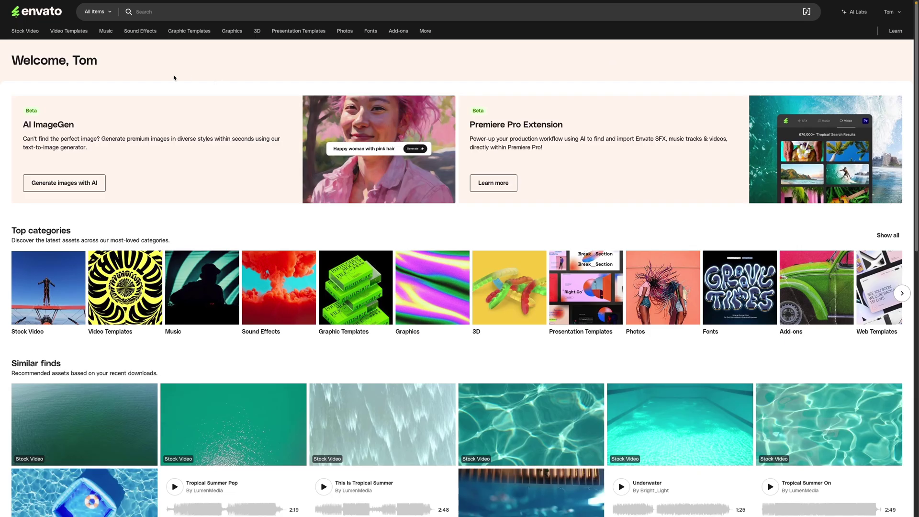
- Switch to the Envato website and look through its Music and Stock Video categories
left_click(106, 32)
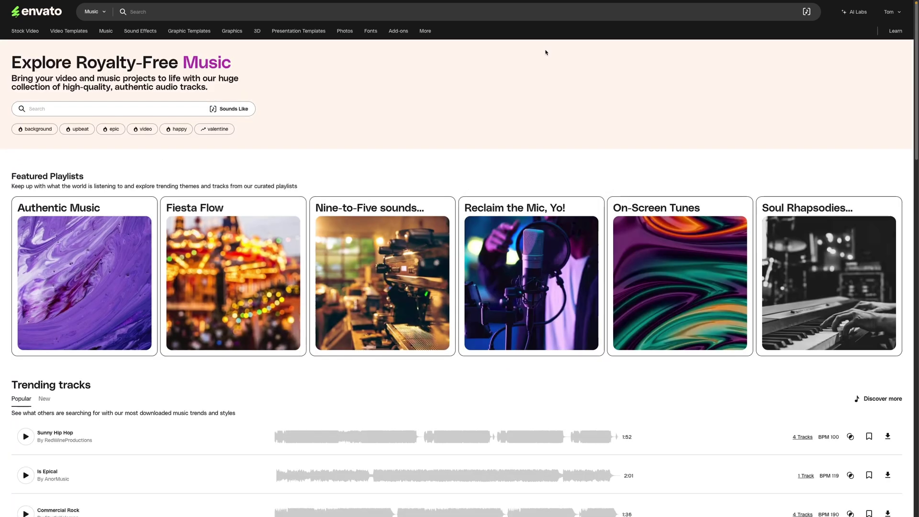
left_click(25, 30)
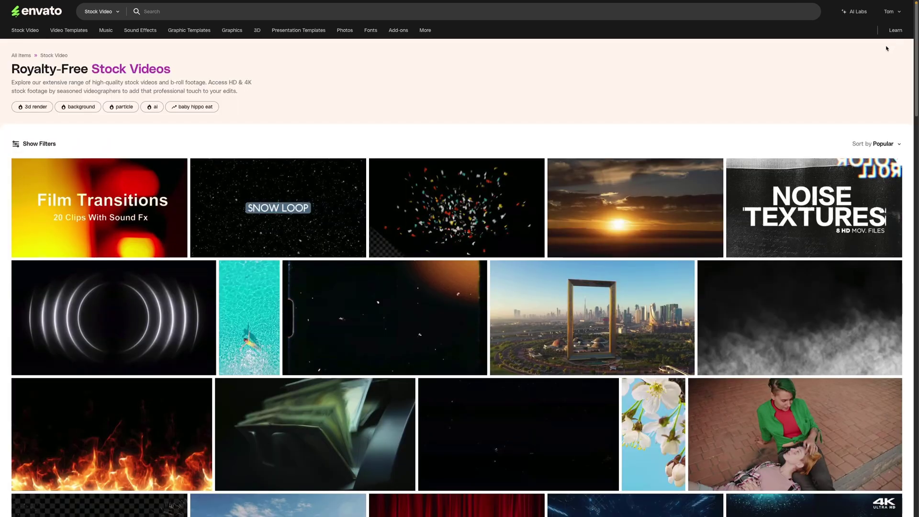
- Filter Envato's video templates to Premiere Pro titles, hide the filters, and choose the Fastest Text Animation template
left_click(69, 30)
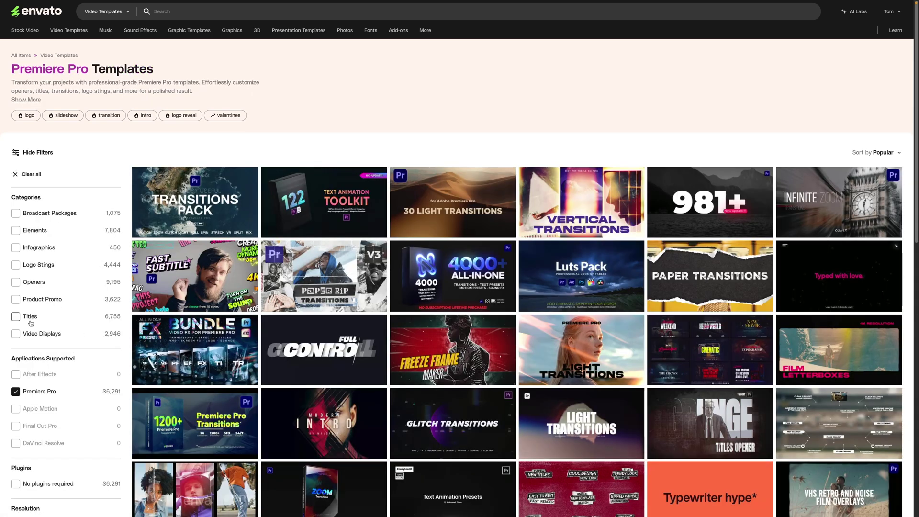
left_click(31, 324)
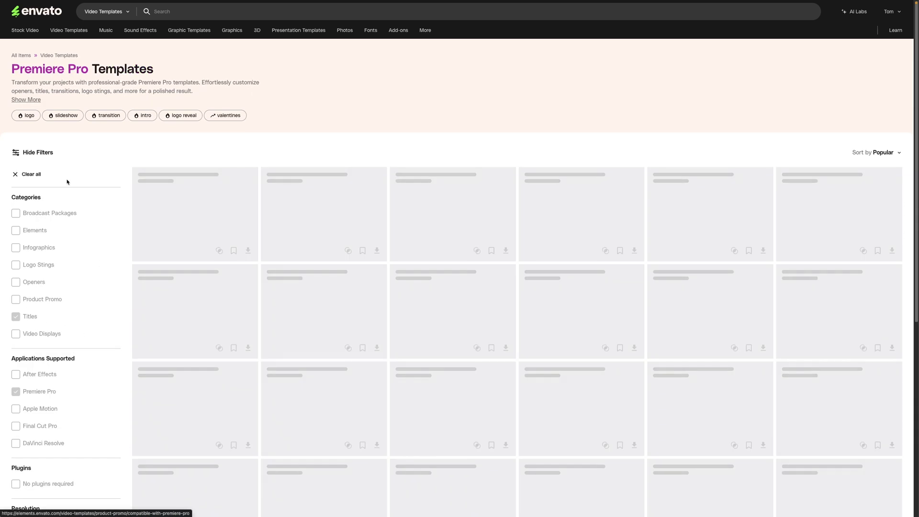
left_click(37, 152)
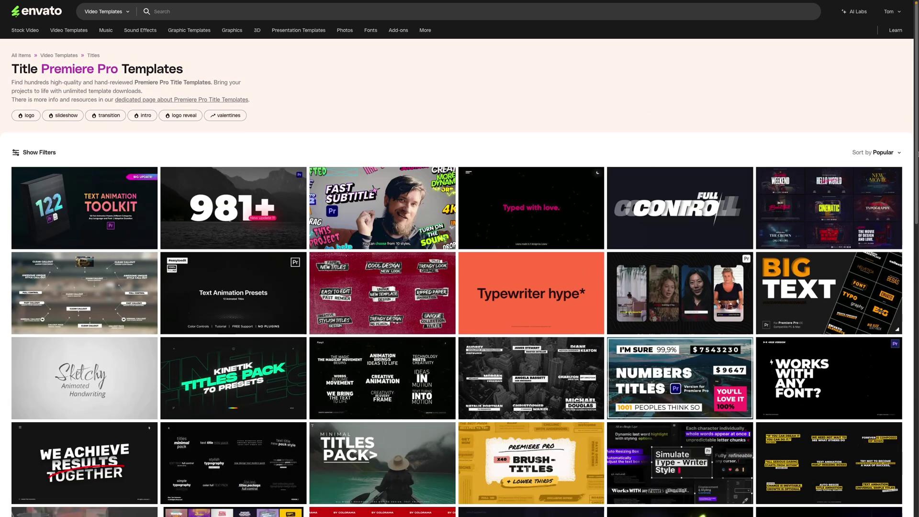
scroll(458, 267, "down", 4)
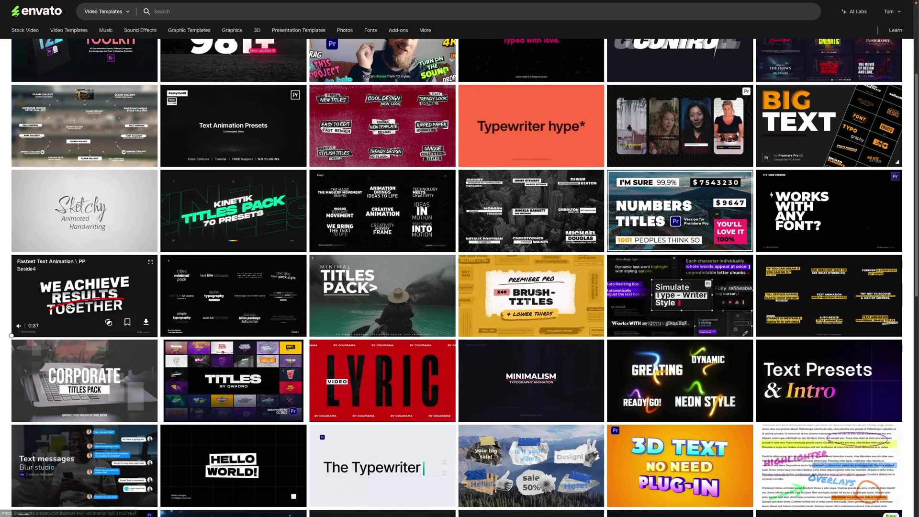
left_click(69, 307)
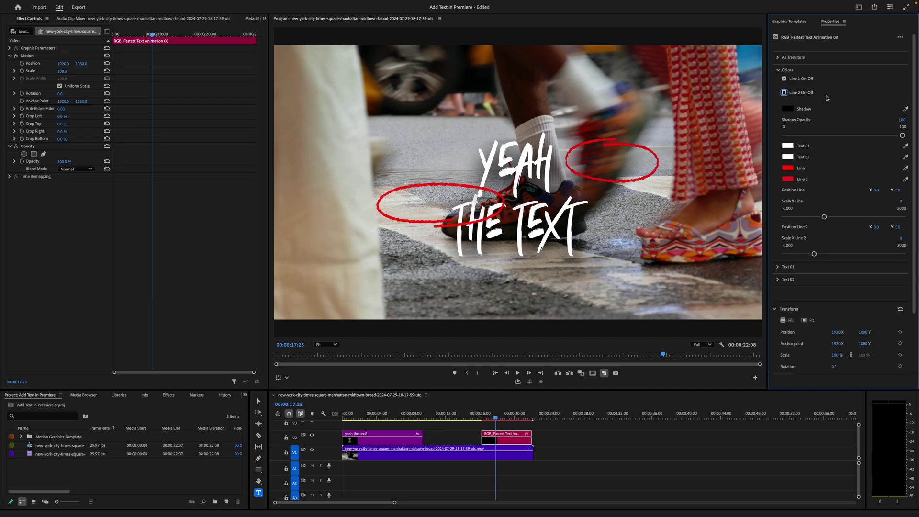
- In Premiere Pro, recolour the title template's Line green, turn off Line 2, and position the ring around the word TEXT
left_click(788, 168)
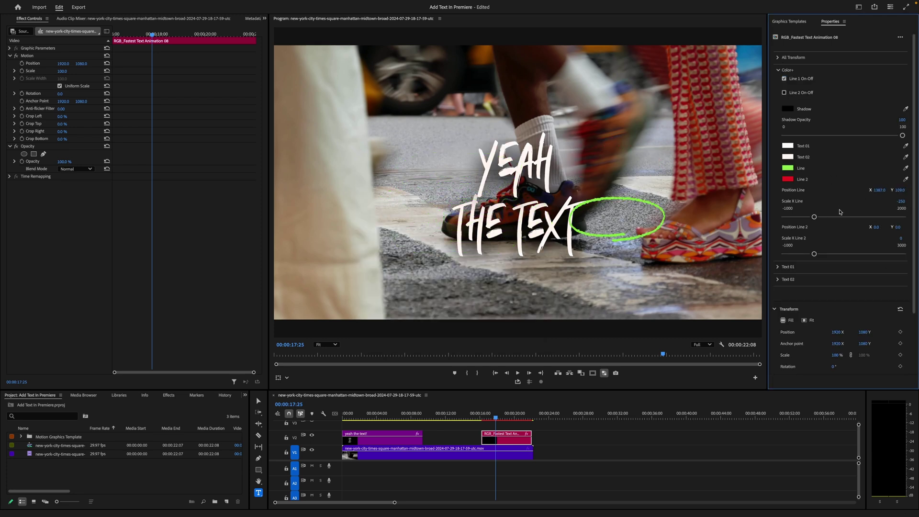
left_click(779, 70)
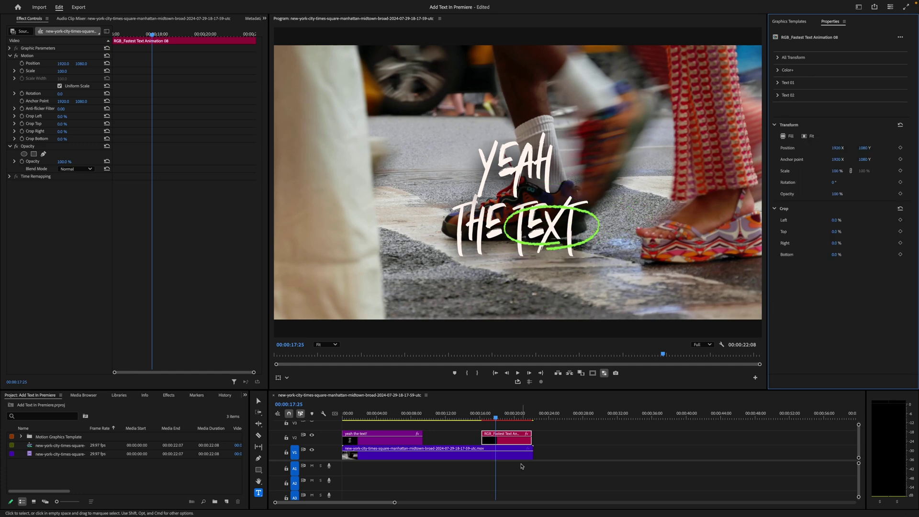